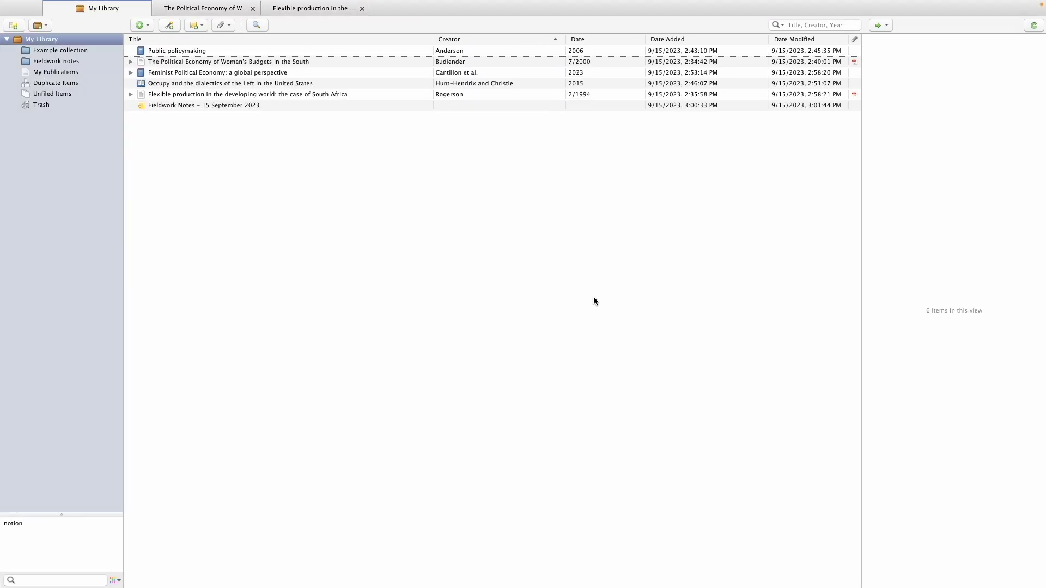
Type 'Inserting a reference at the end of my sentence' in Word and start a Zotero citation after it.
left_click(312, 50)
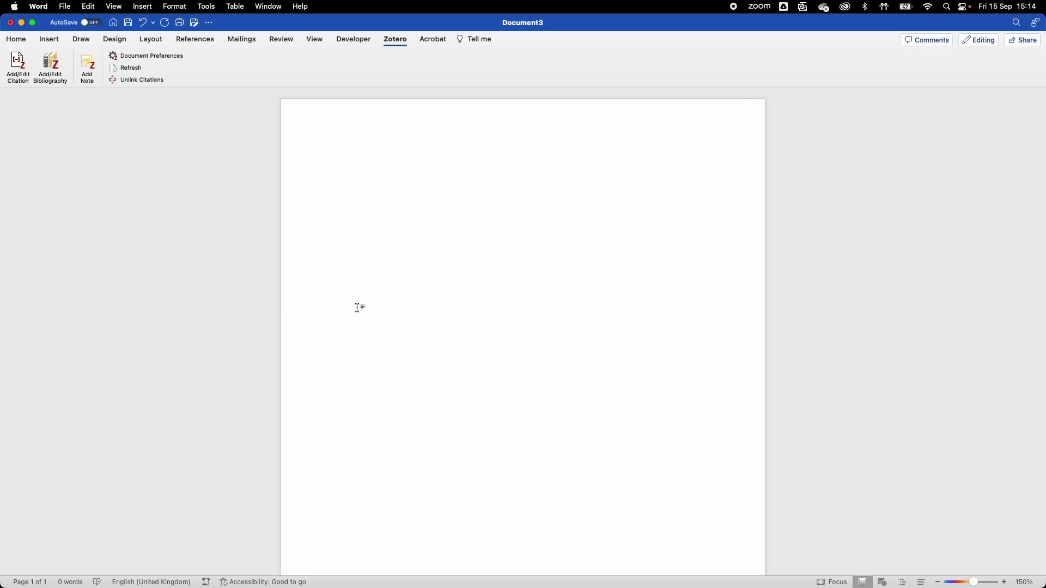
type("Inser")
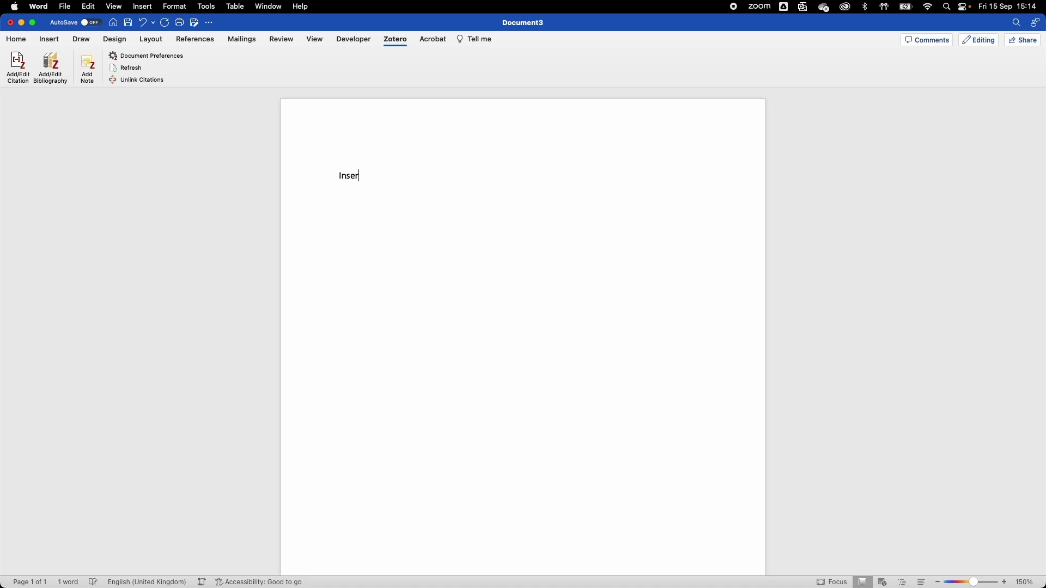
type("ting a reference at the end of my sentence")
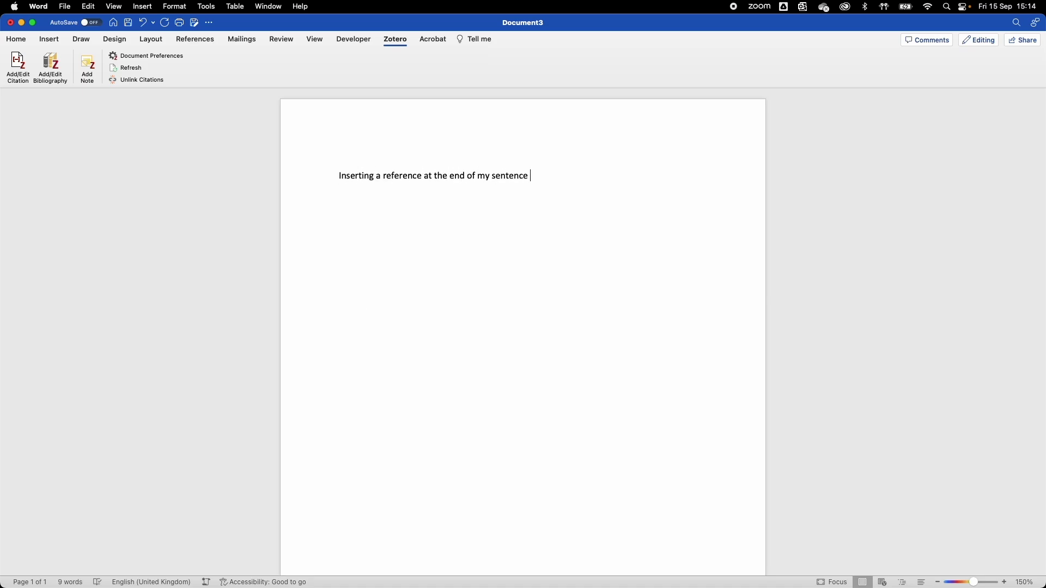
left_click(19, 68)
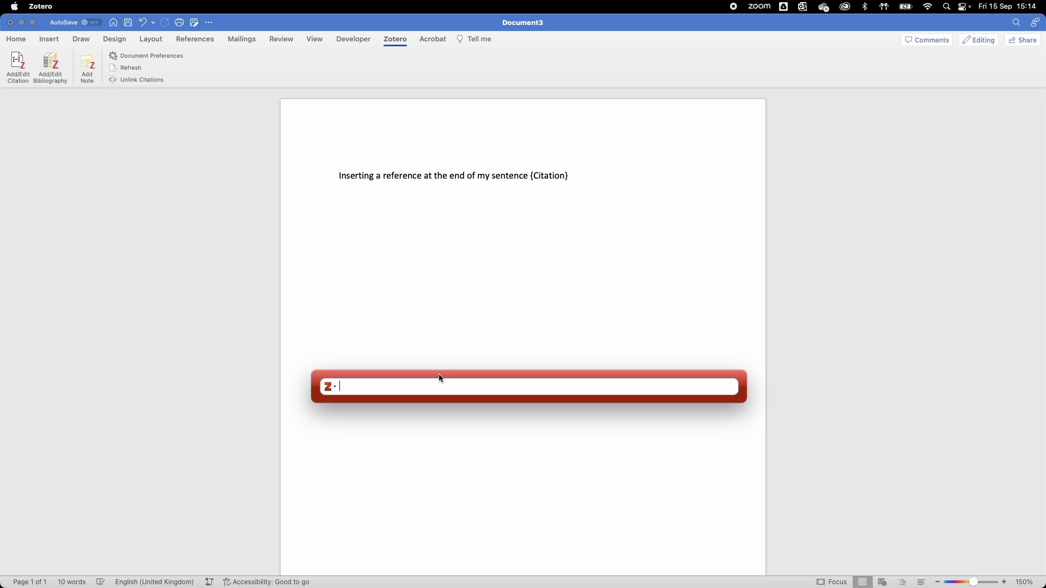
Insert the Anderson 2006 (Public policymaking) citation, found by searching 'and', and end with a full stop.
type("and")
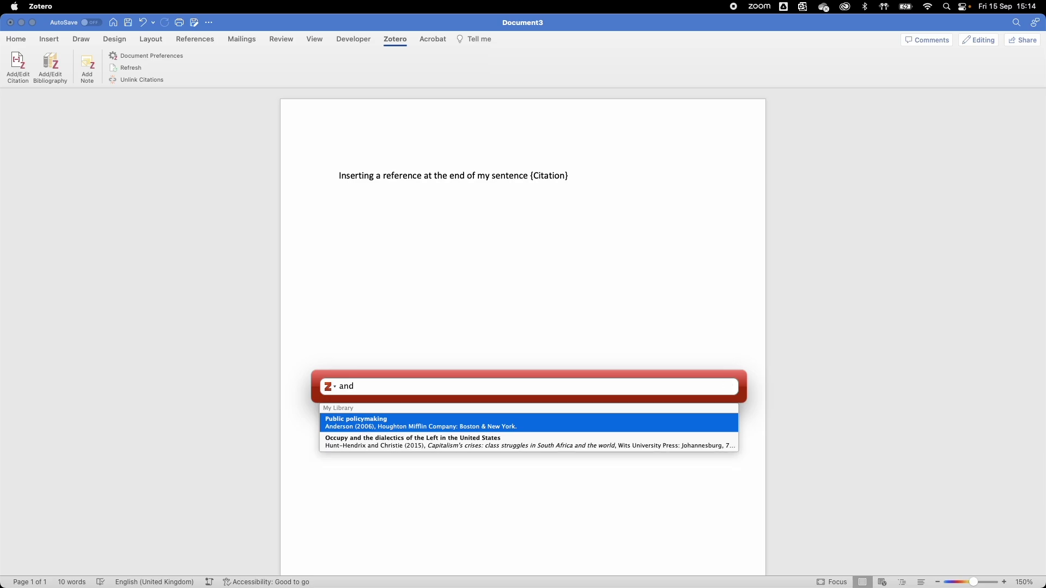
left_click(391, 425)
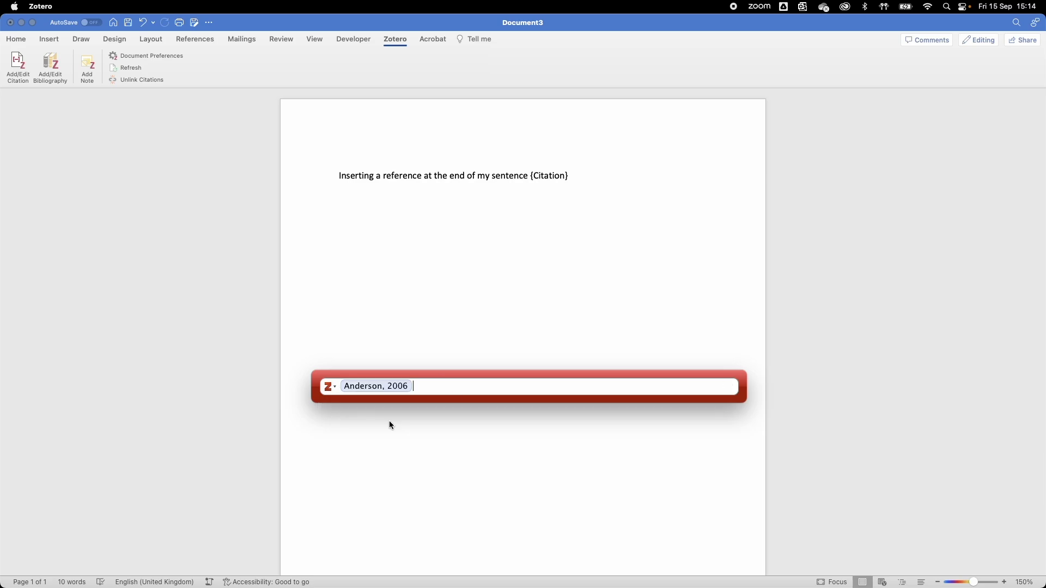
key("Return")
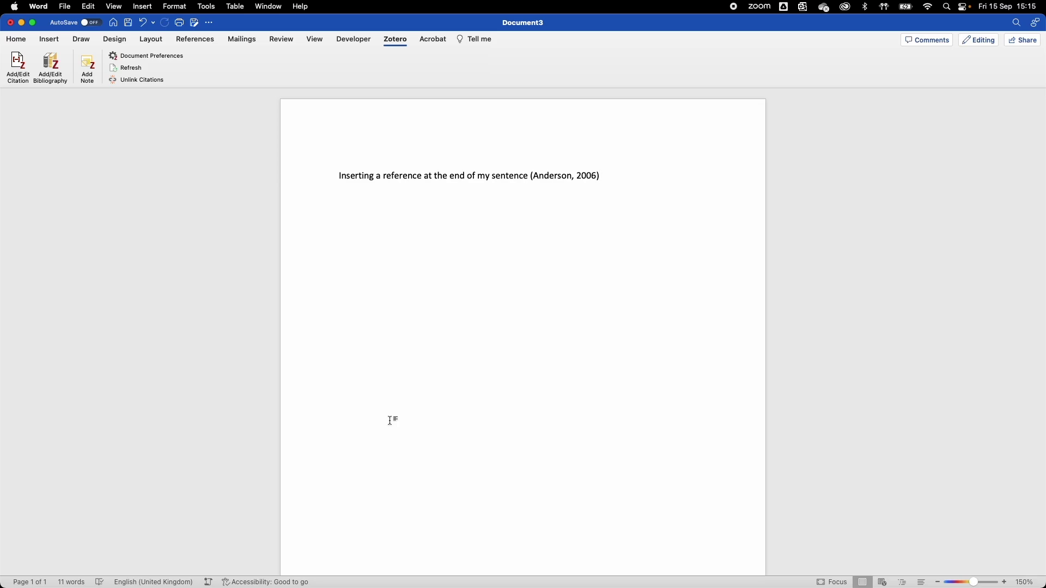
type(".")
Add 'Inserting more than one reference in the same bracket' citing Anderson 2006 and Cantillon 2023 together.
key("Return")
type("Inserting more than one reference in the same ")
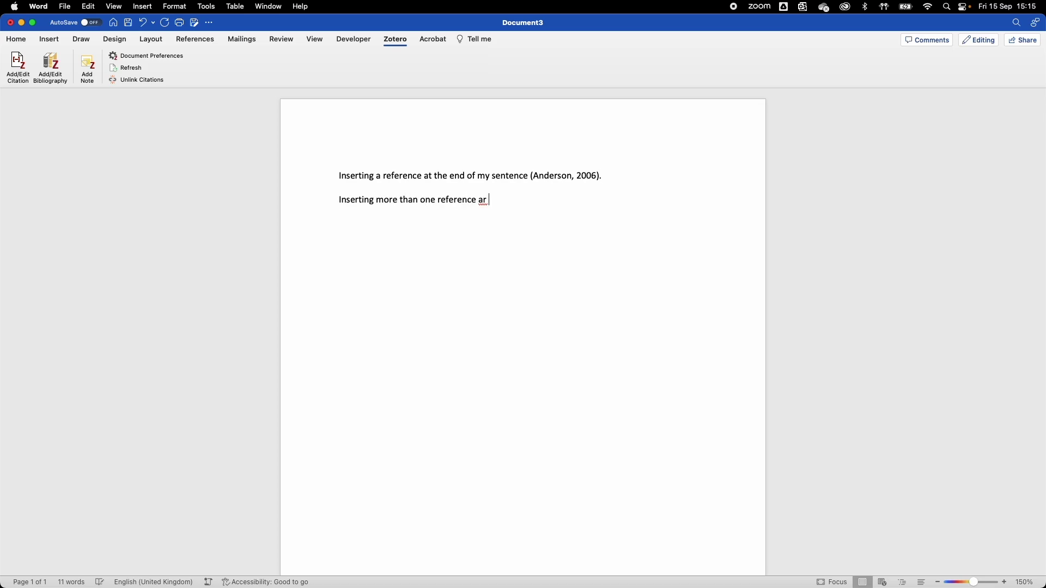
type("bracket")
left_click(18, 67)
type("ander")
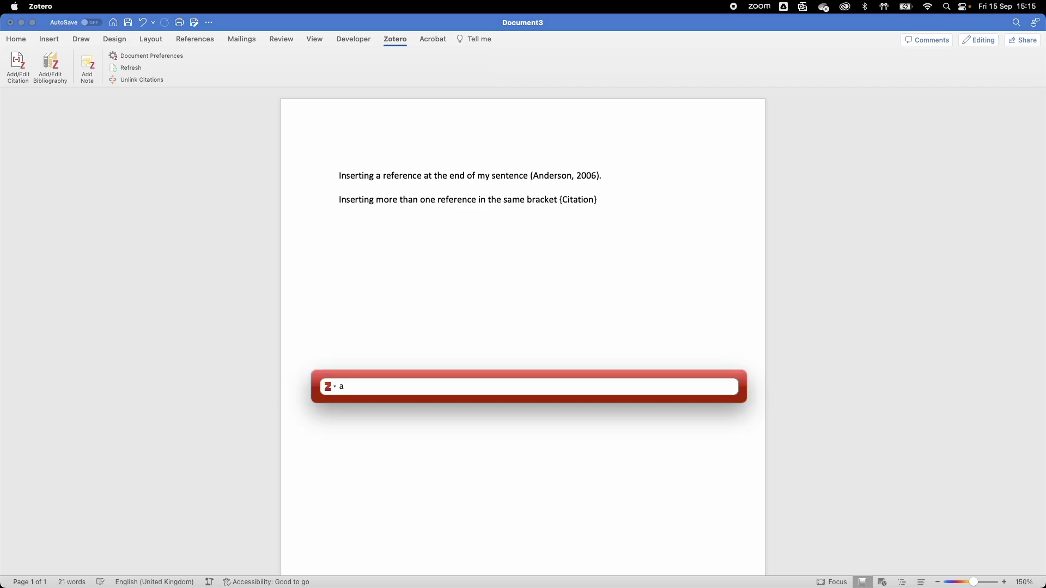
left_click(398, 418)
type("ca")
left_click(418, 430)
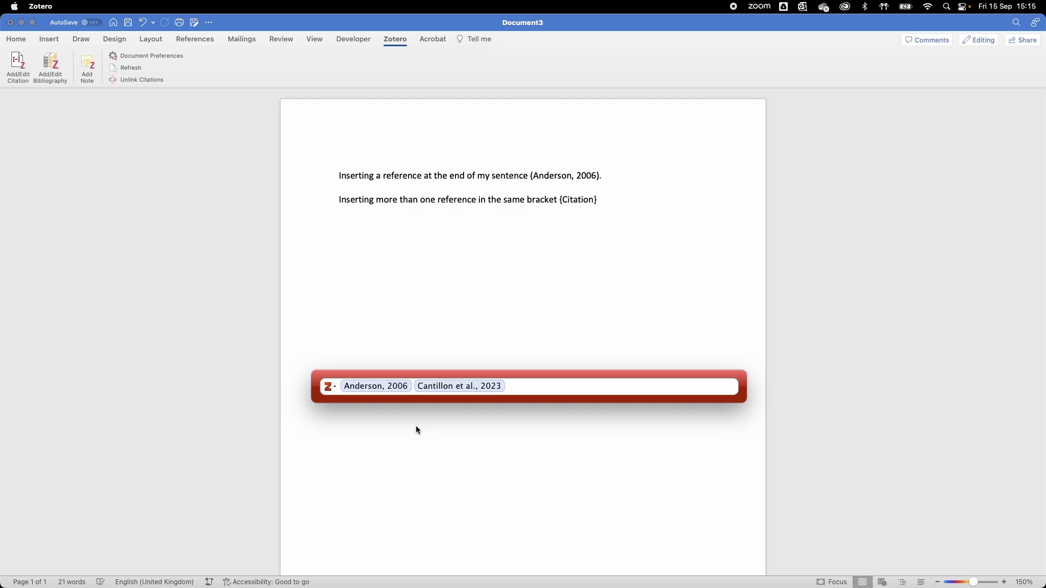
key("Return")
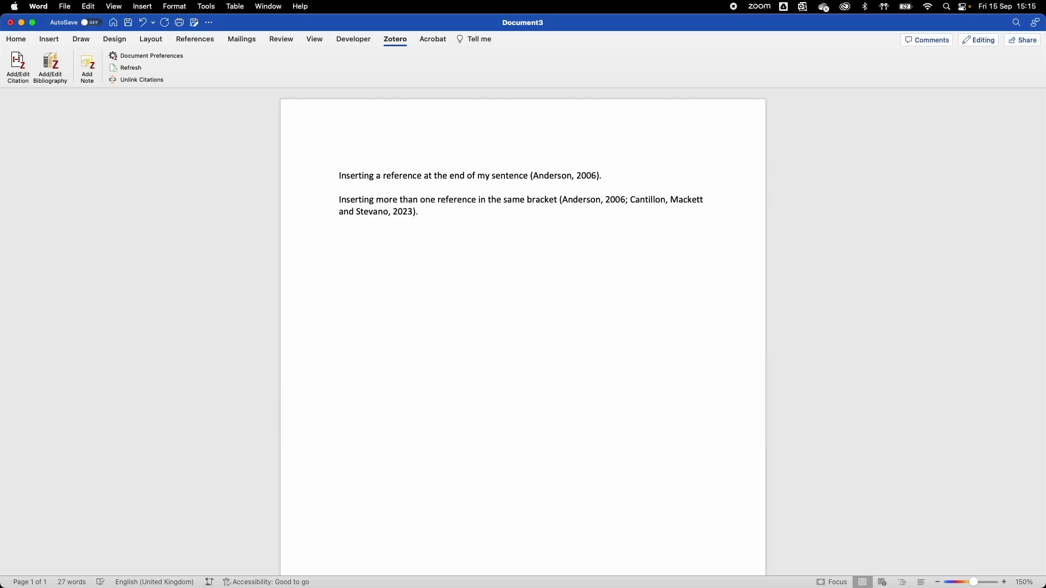
Add Cantillon, Mackett and Stevano 2023 to the first sentence's existing Anderson 2006 citation.
left_click(558, 175)
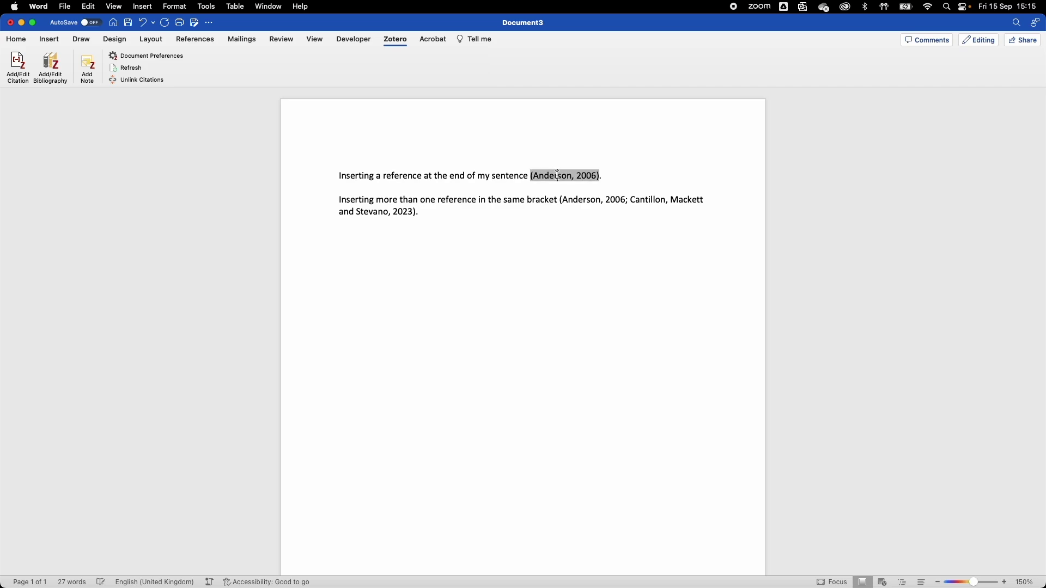
left_click(19, 67)
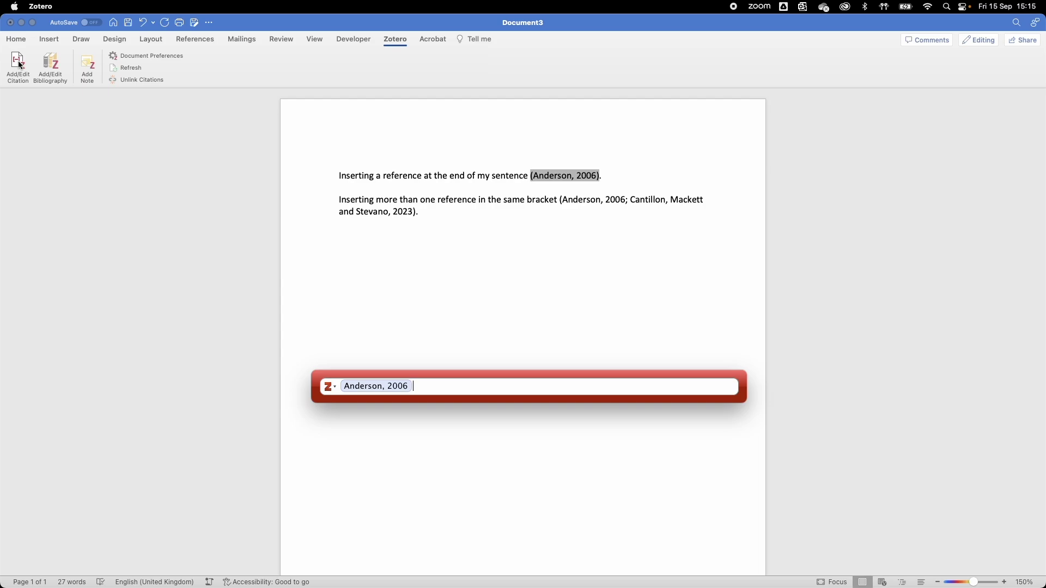
type("cant")
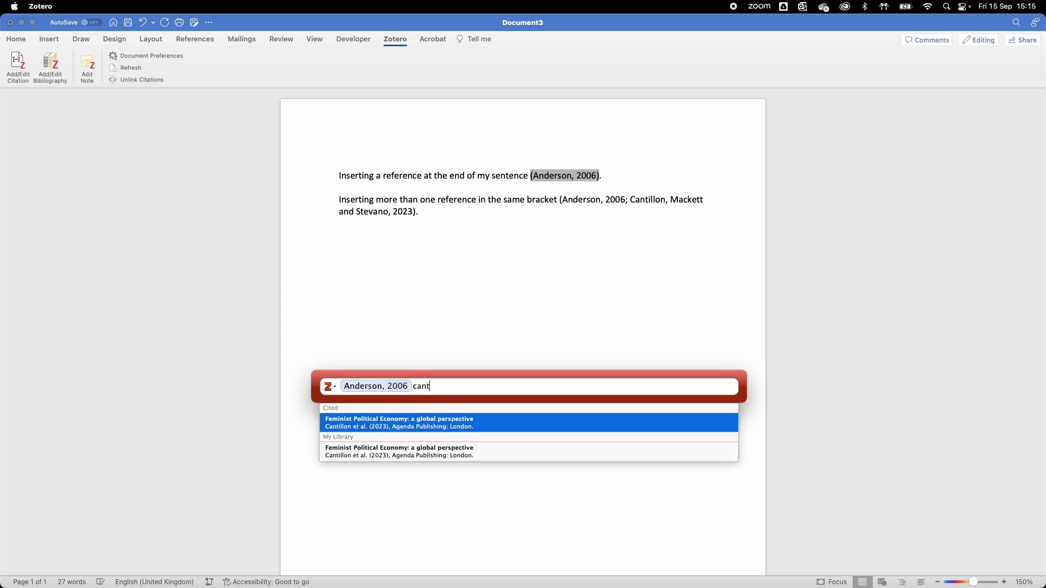
left_click(414, 423)
key("Return")
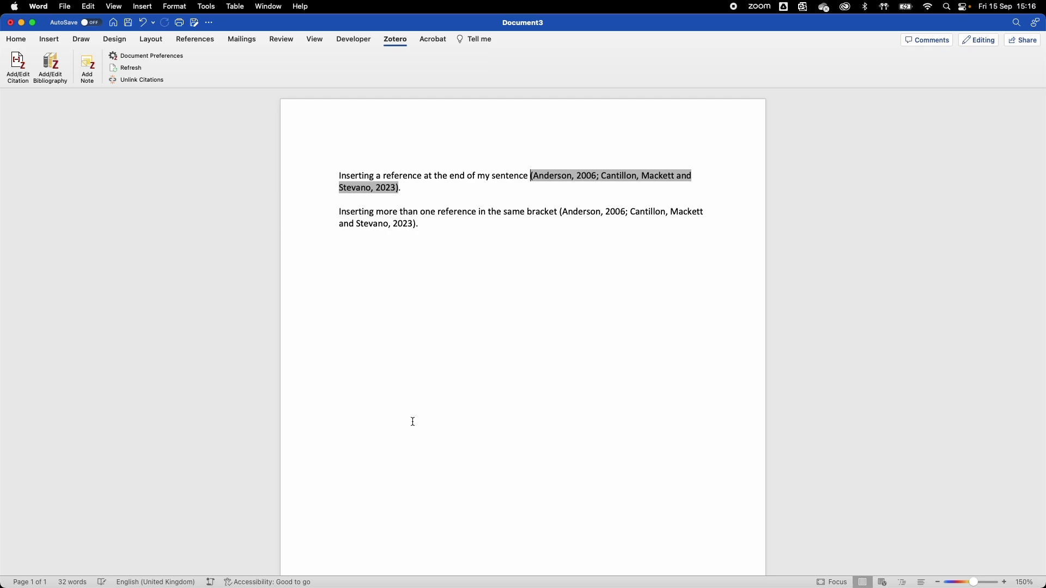
left_click(440, 229)
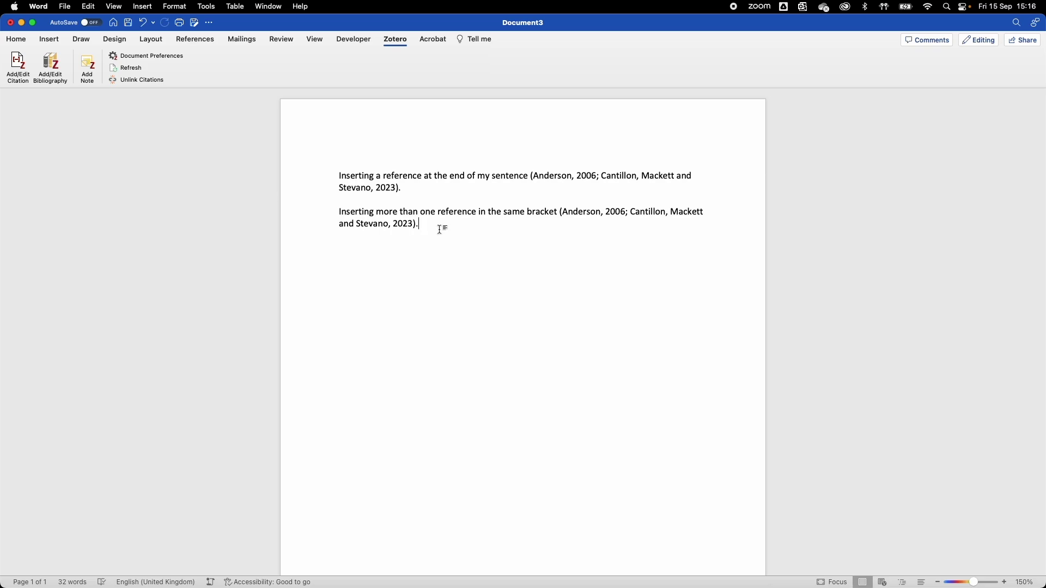
Write 'According to (Anderson, 2006) this is important.' as a new paragraph with a Zotero Anderson citation.
key("Return")
key("Return")
type("According to")
left_click(16, 67)
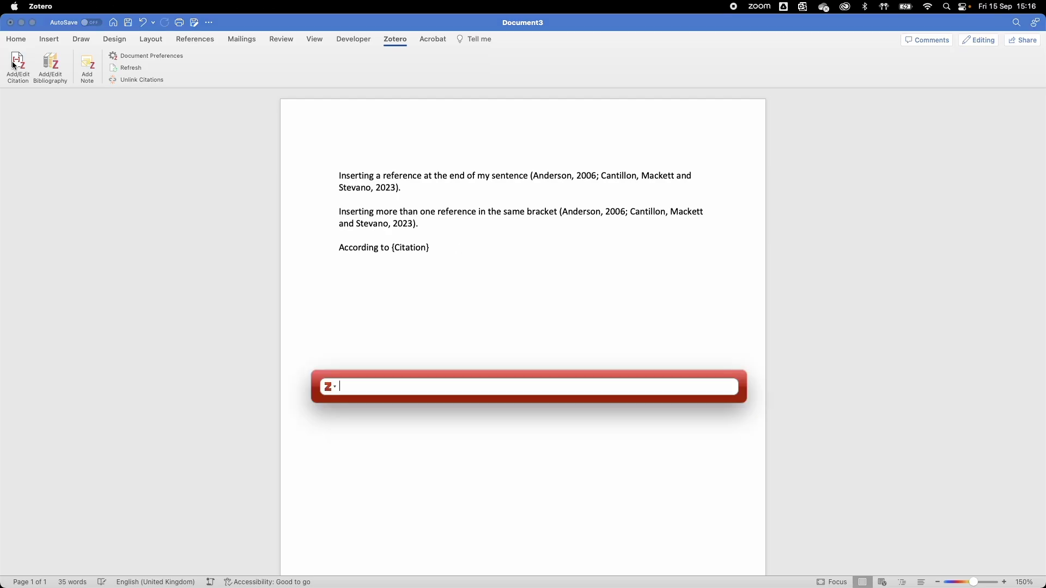
type("ander")
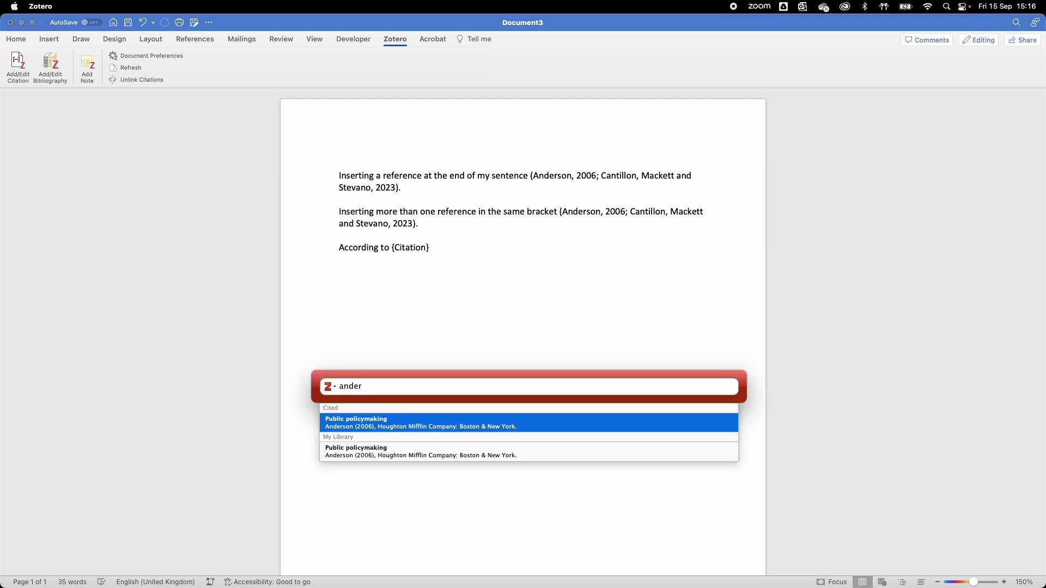
key("Return")
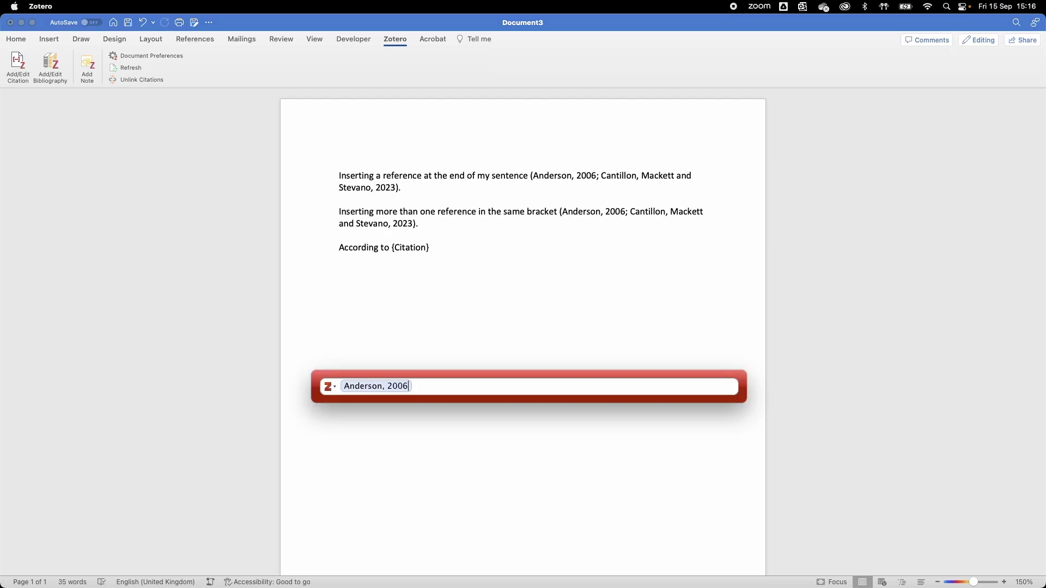
key("Return")
type("this is important.")
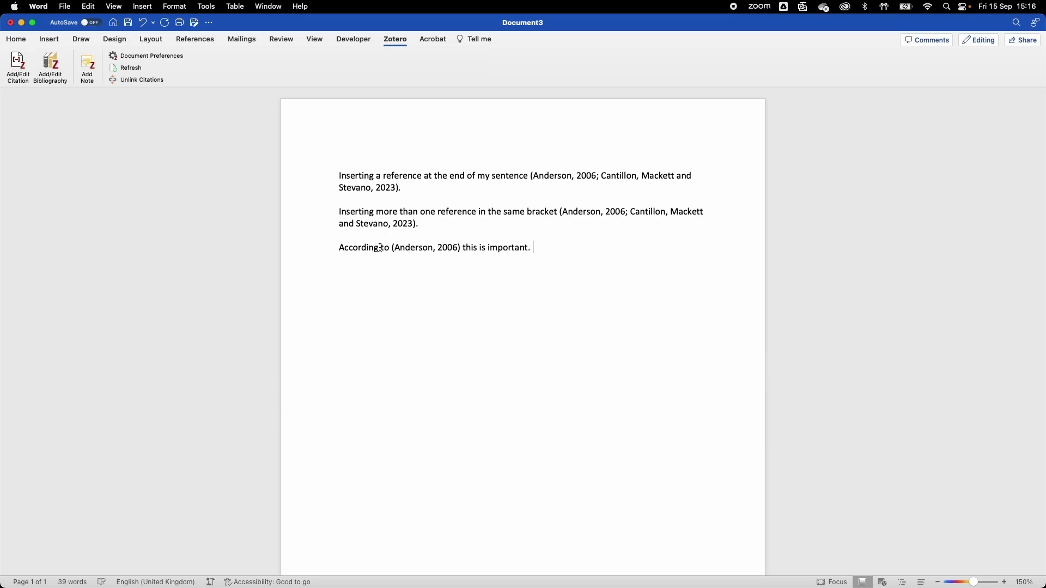
left_click(430, 248)
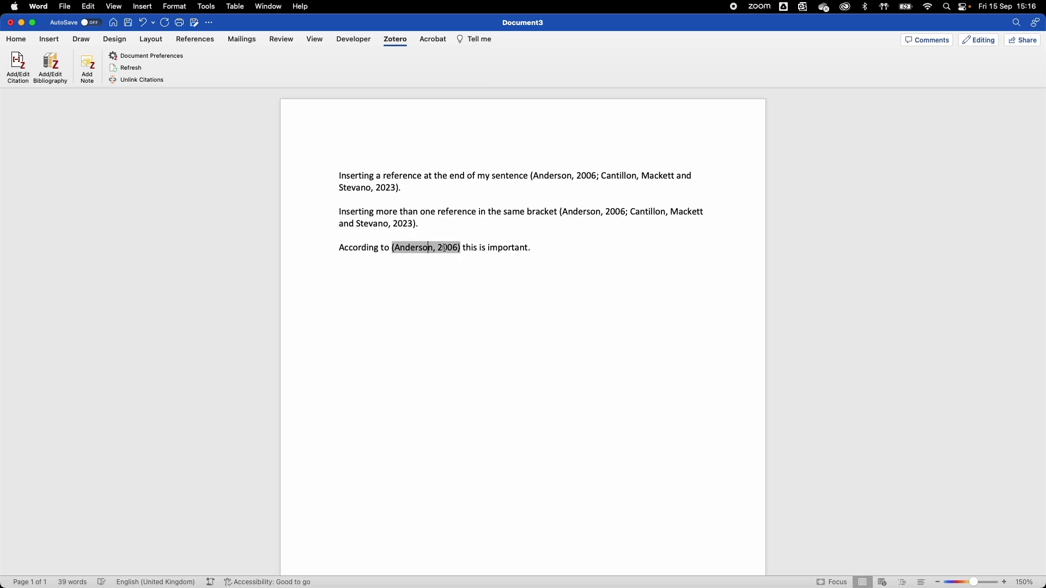
Copy 'Anderson' from the citation and paste it just before the citation in the third sentence.
double_click(415, 249)
key("super+c")
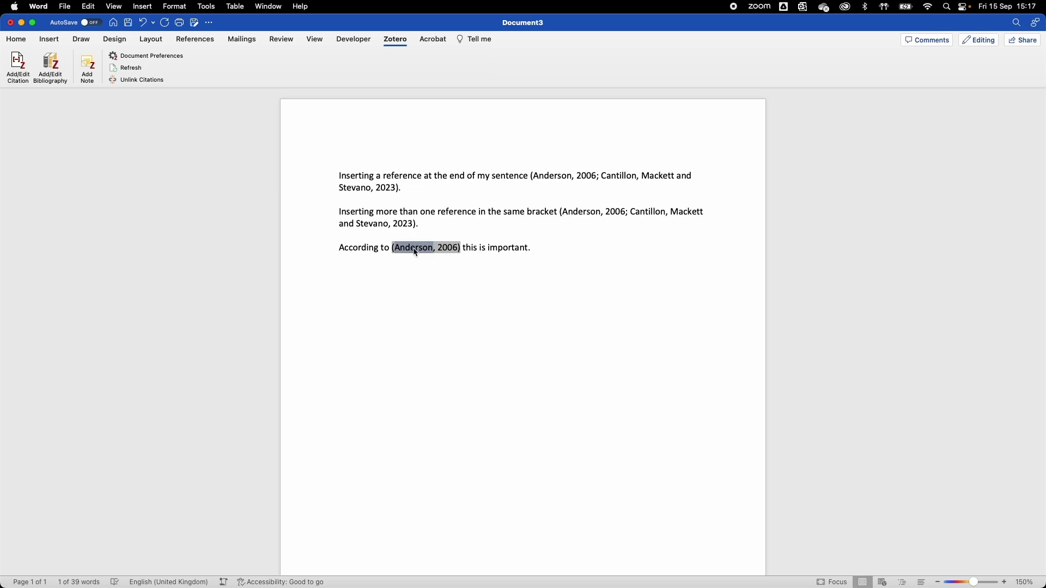
left_click(392, 249)
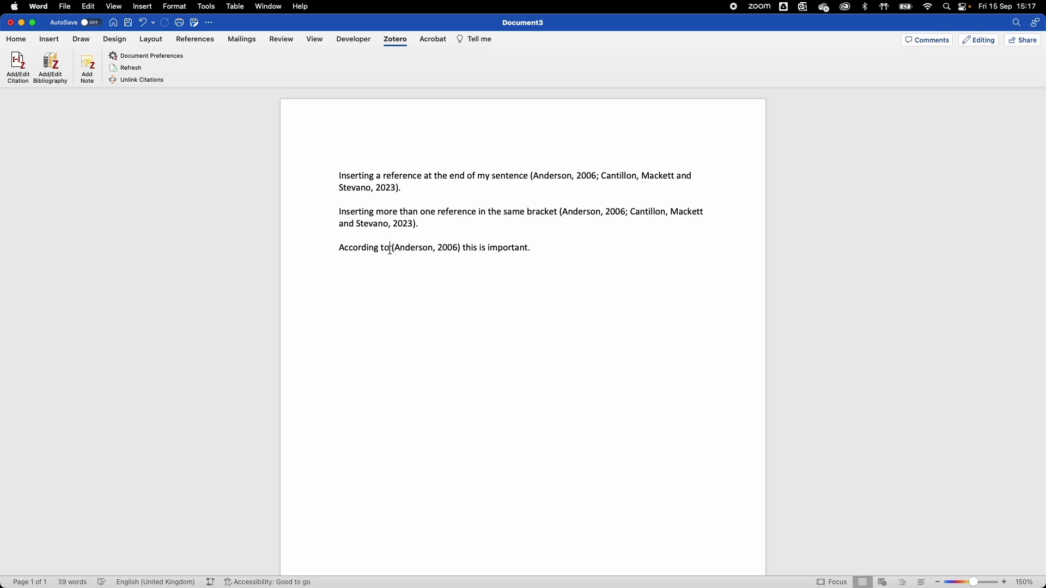
key("super+v")
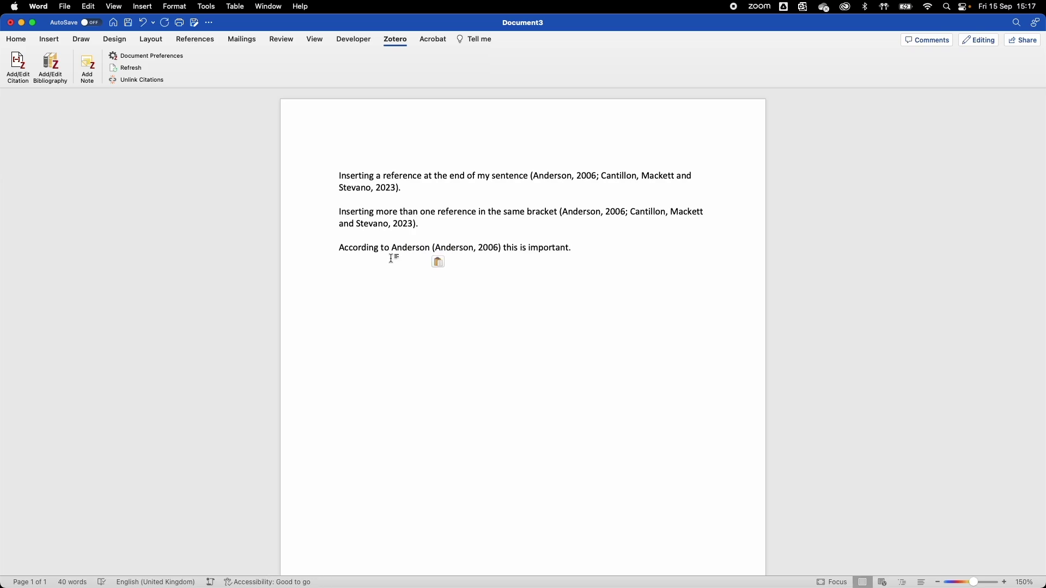
left_click(474, 249)
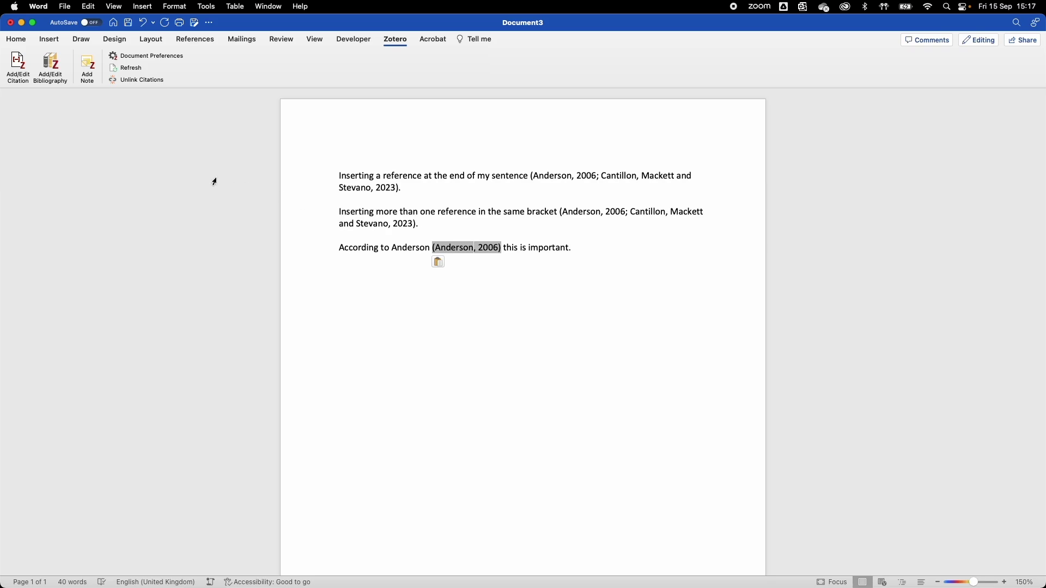
Tick Omit Author on the Anderson 2006 citation so the sentence reads 'According to Anderson (2006)'.
left_click(15, 69)
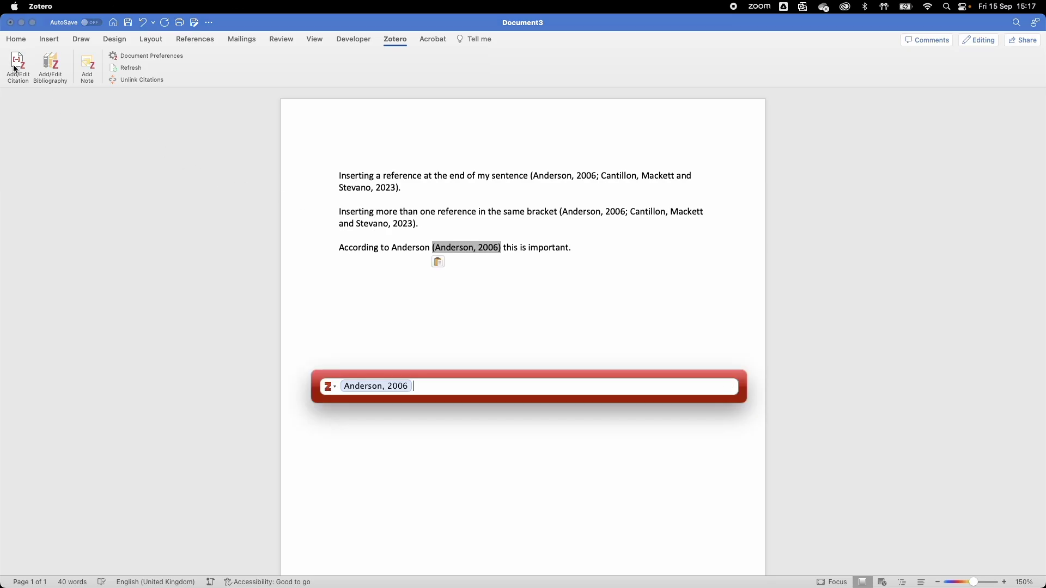
left_click(362, 387)
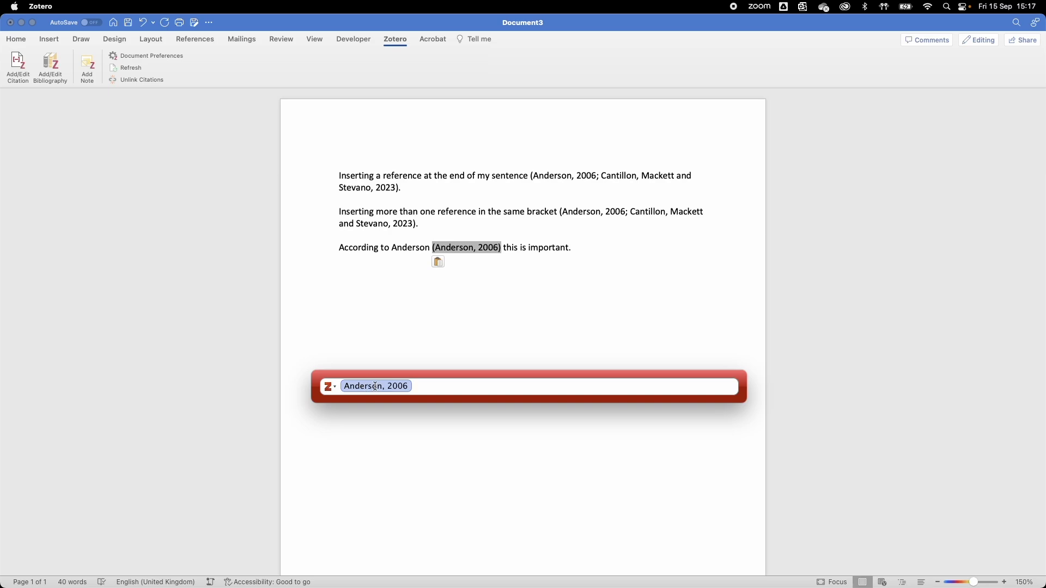
left_click(376, 387)
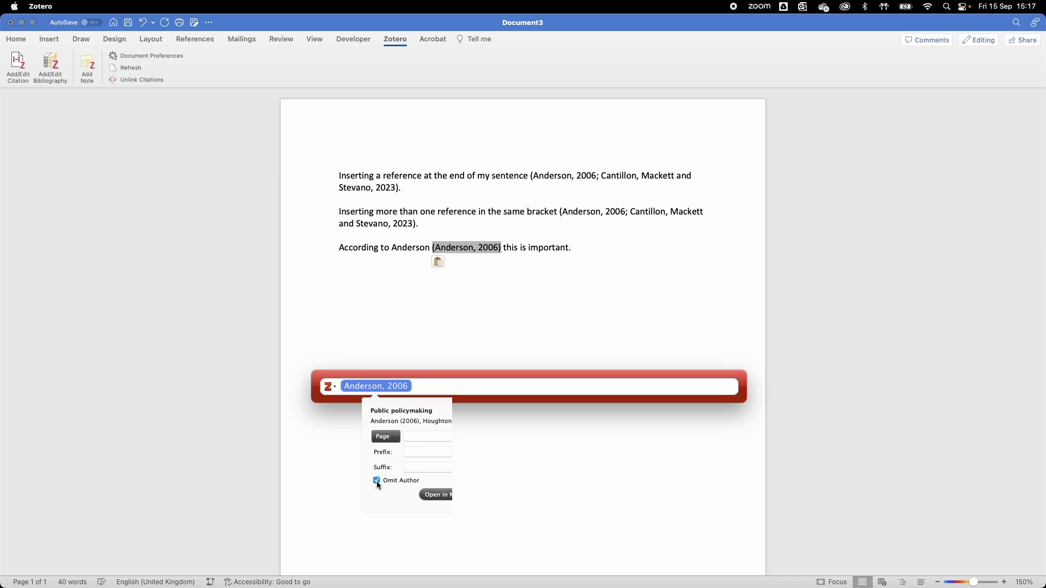
left_click(373, 390)
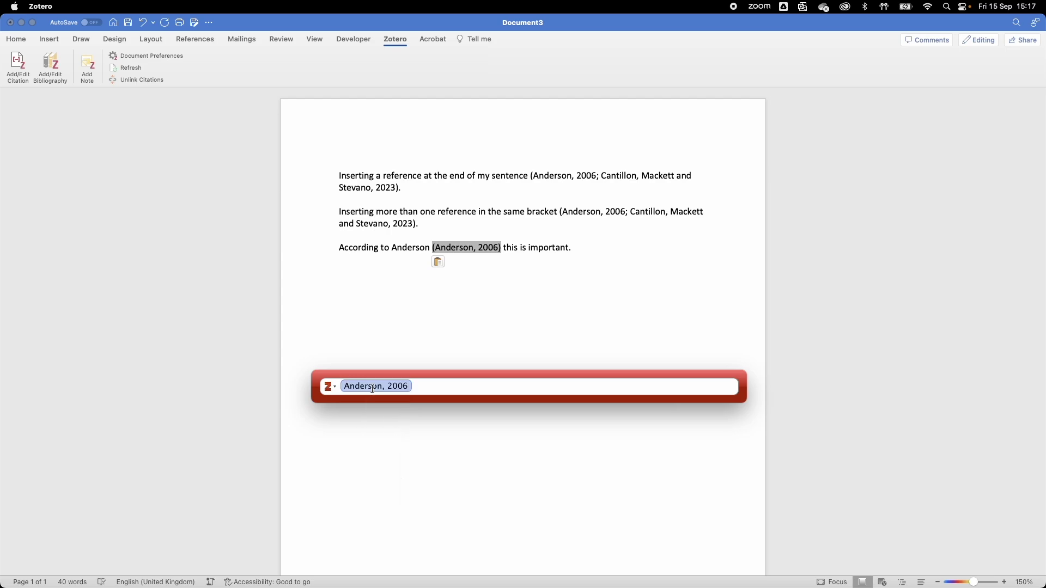
key("Return")
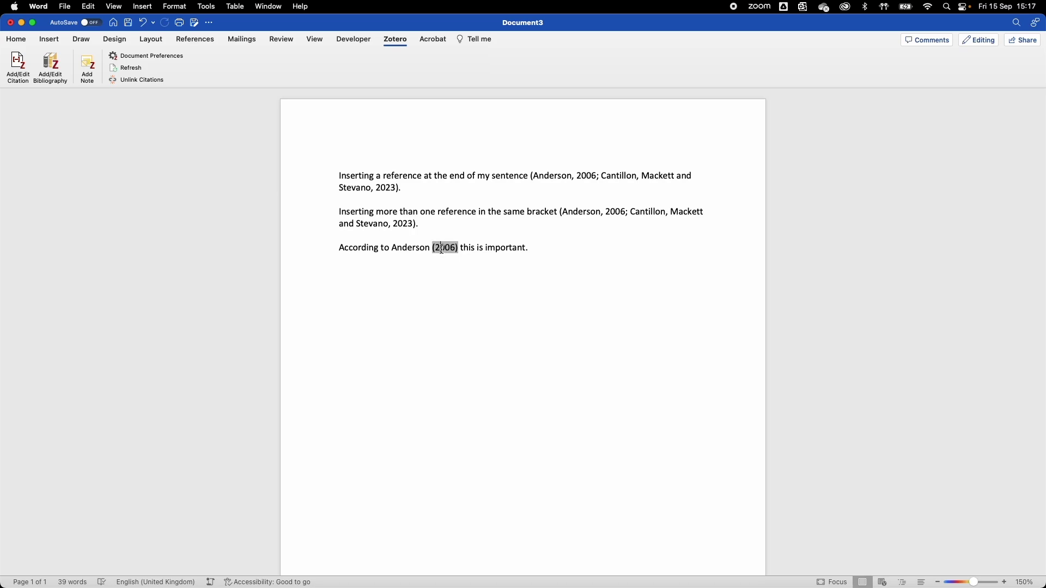
Start a new paragraph after 'important.' reading 'Inserting a “direct quotation” to my sentence'.
left_click(559, 251)
key("Return")
type("Inserting a “")
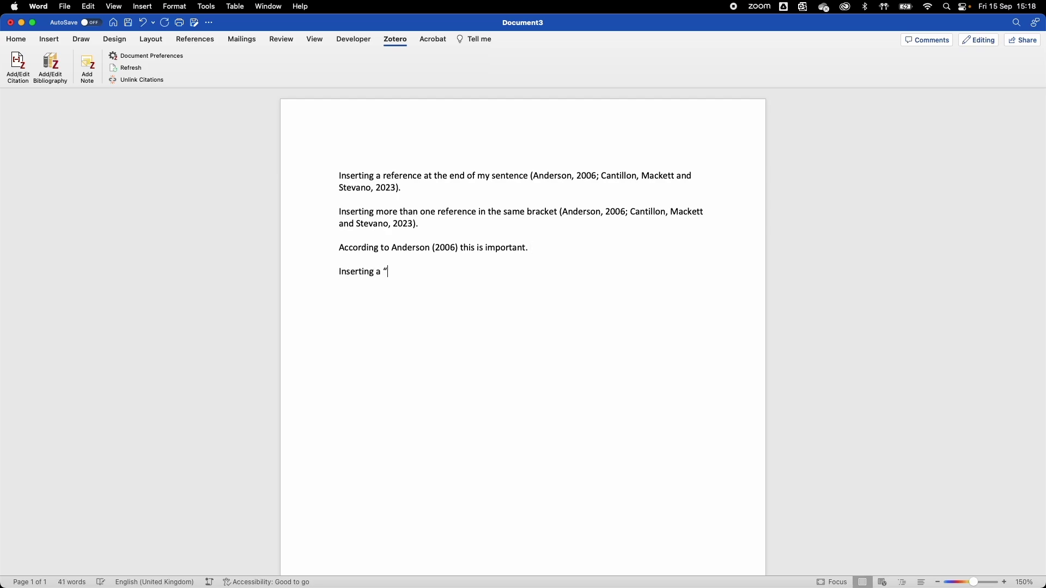
type("direct quotation” to my sentence")
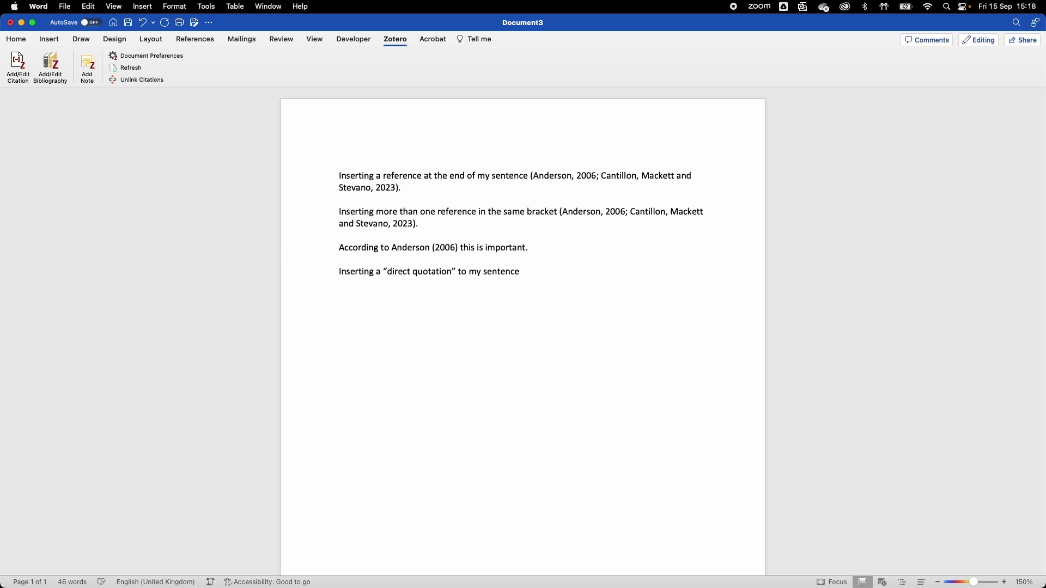
Cite Anderson 2006 with page 145 at the end of the fourth sentence, then add a full stop.
left_click(16, 70)
type("ander")
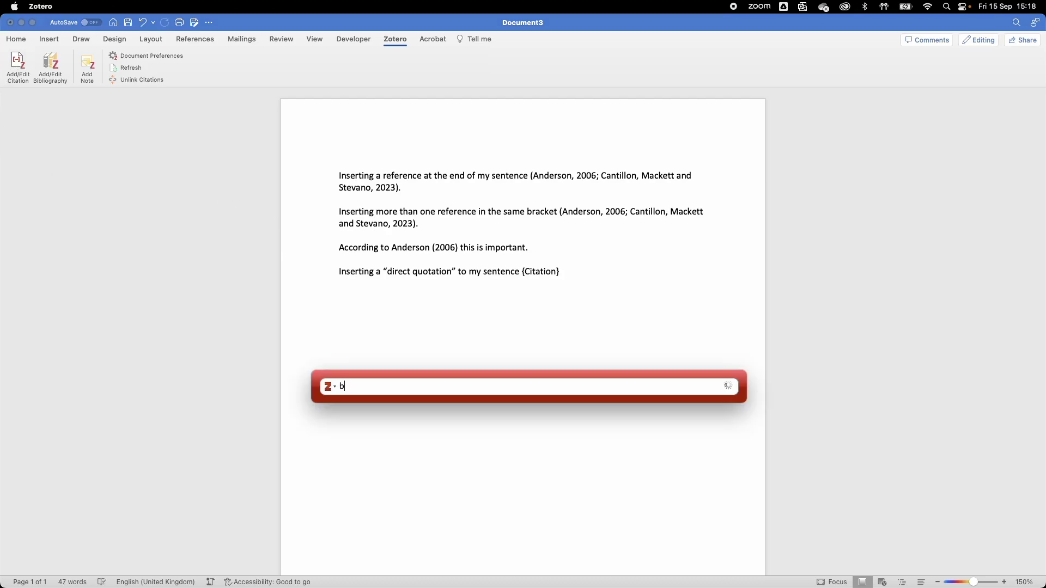
left_click(379, 414)
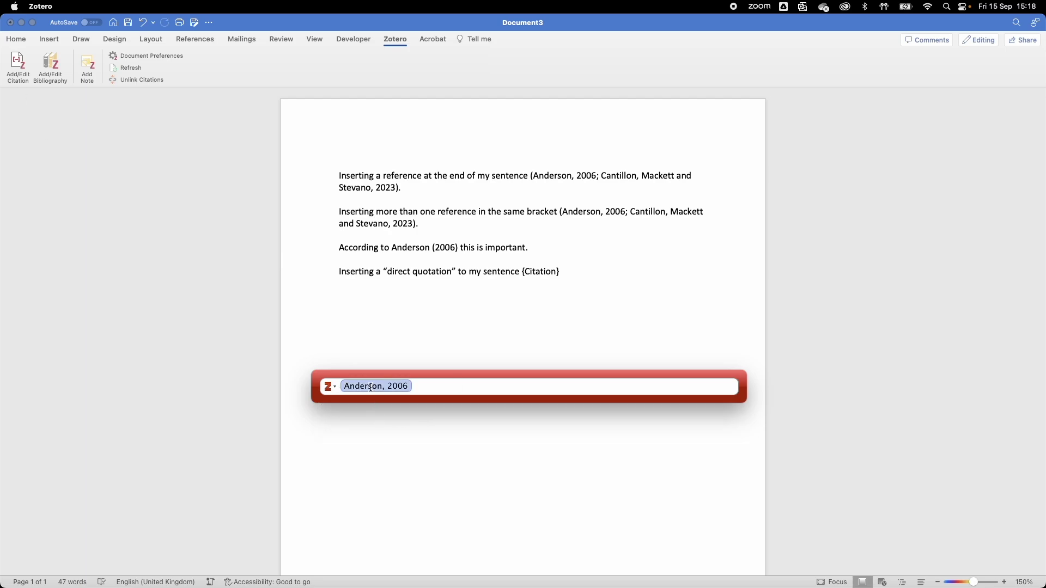
left_click(371, 388)
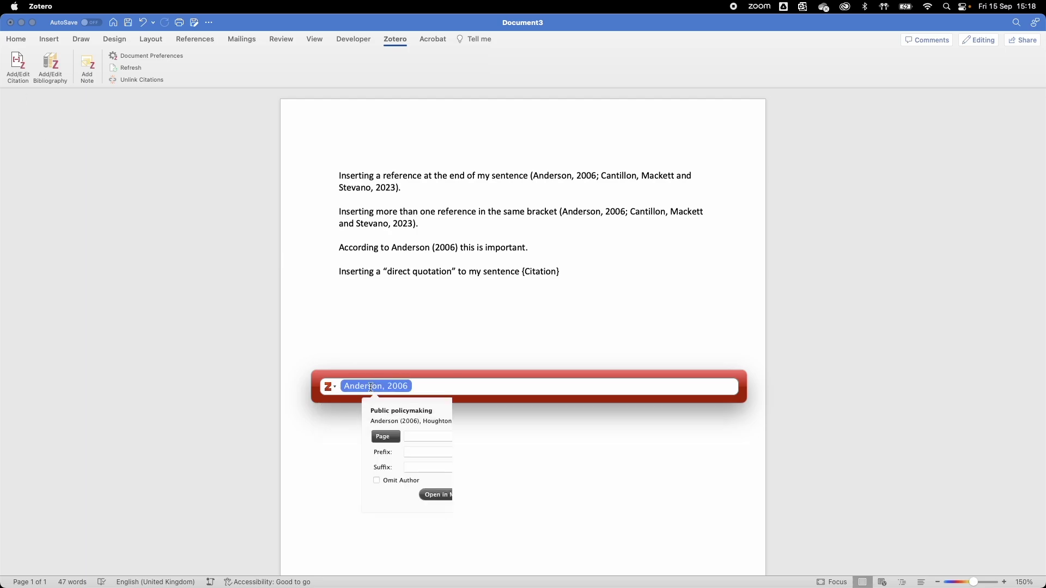
left_click(408, 438)
type("145")
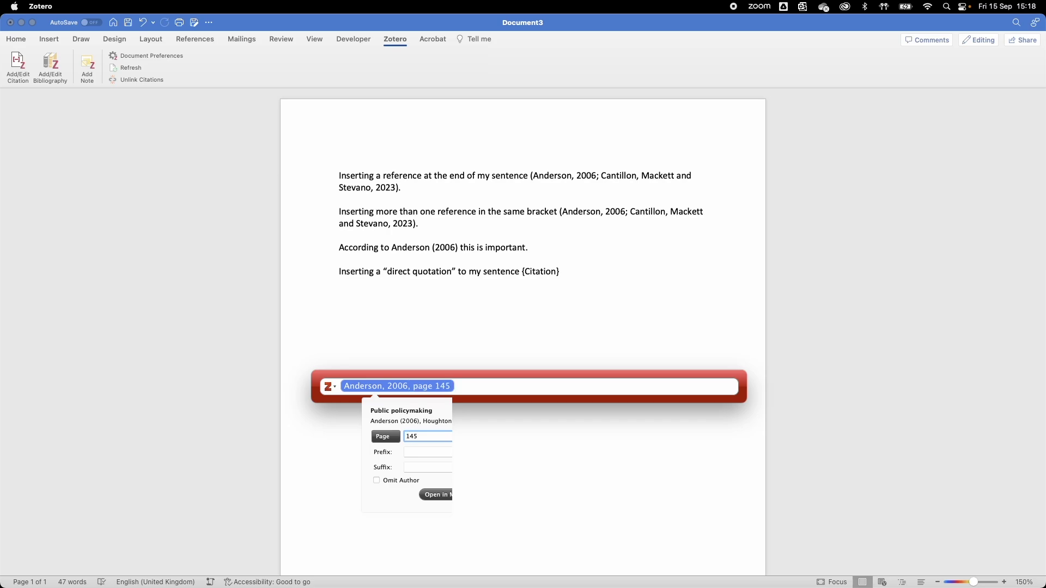
left_click(391, 387)
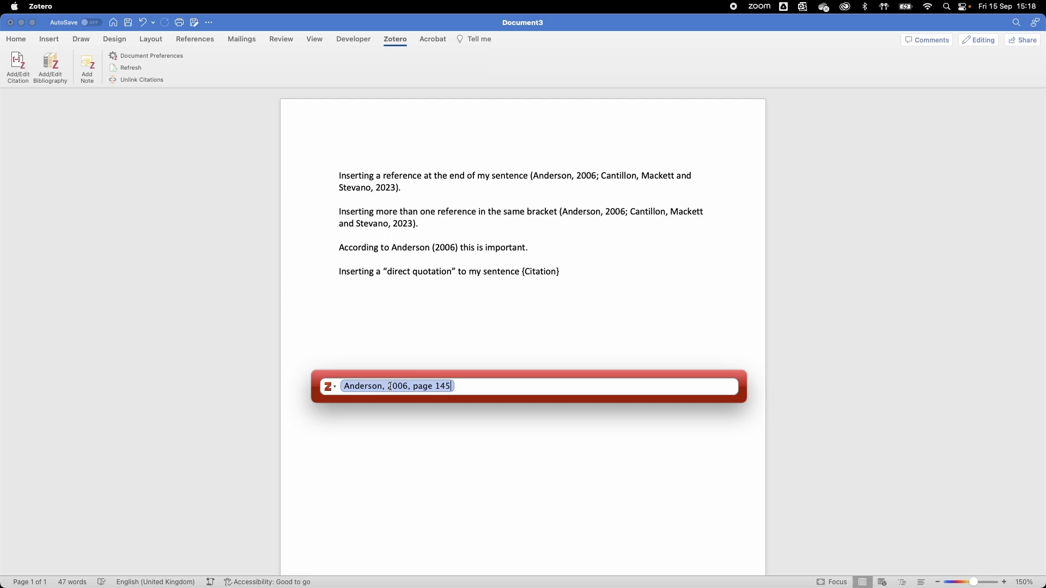
key("Return")
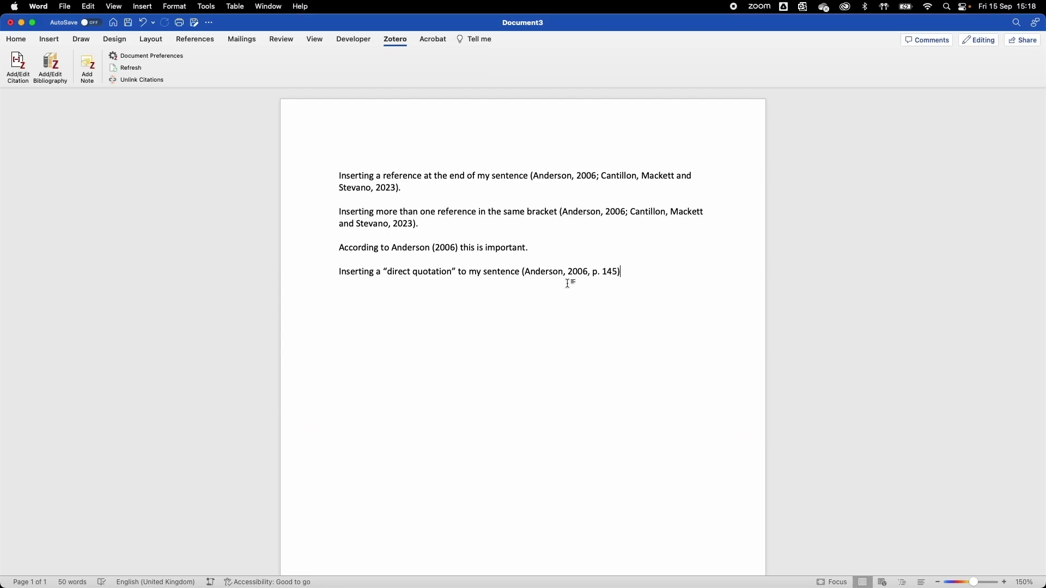
type(".")
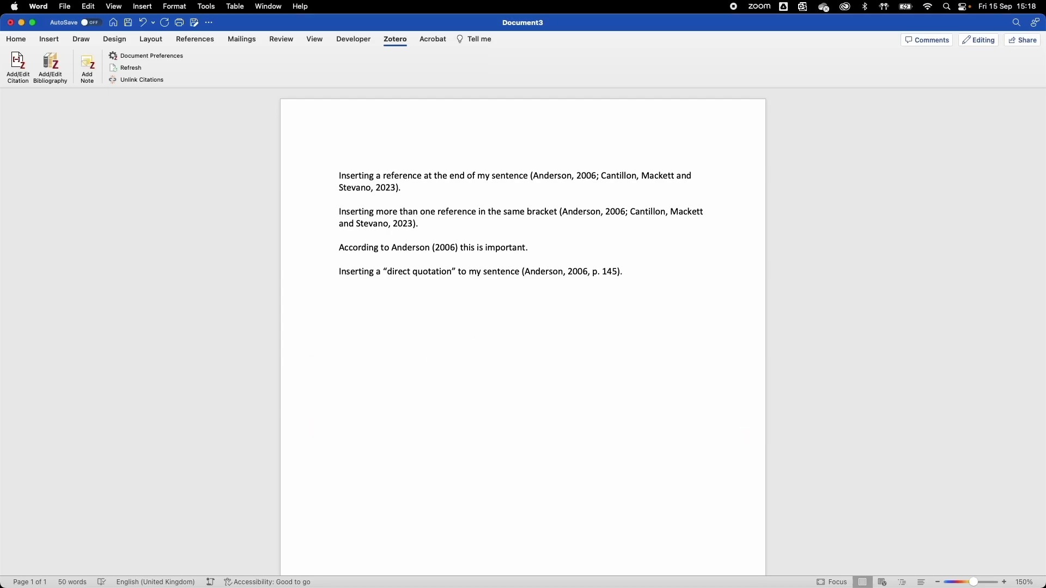